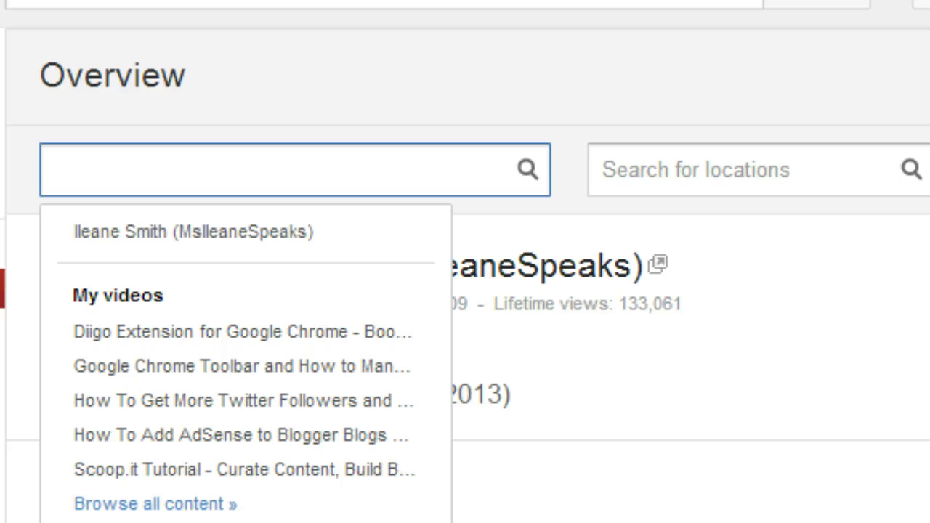
text(g)
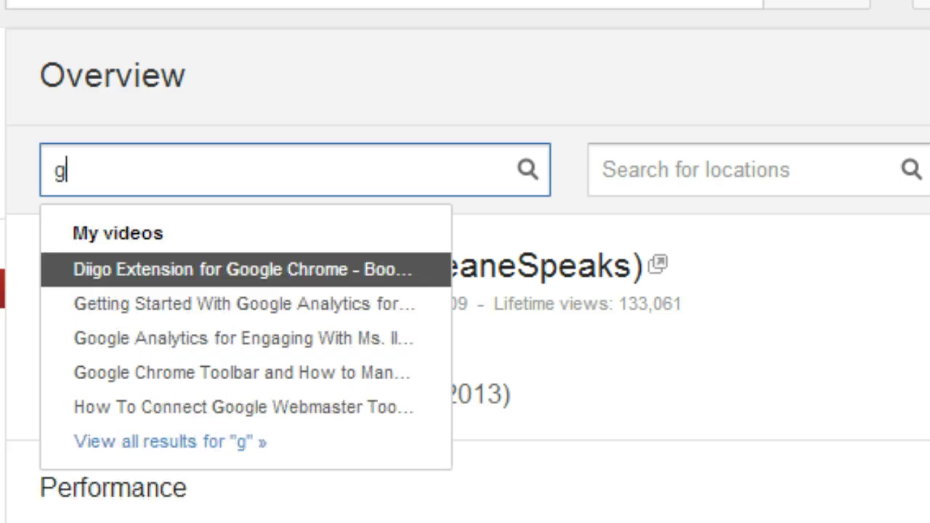
text(oo)
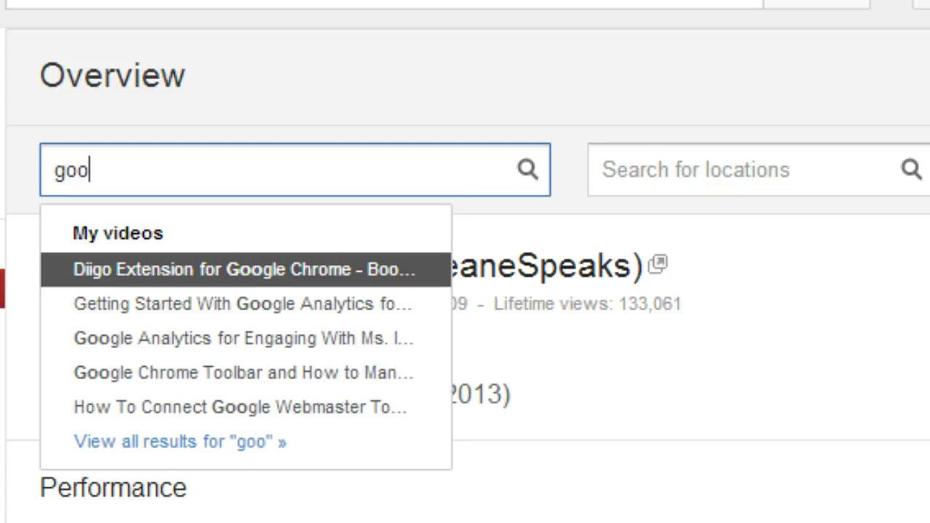
text(g)
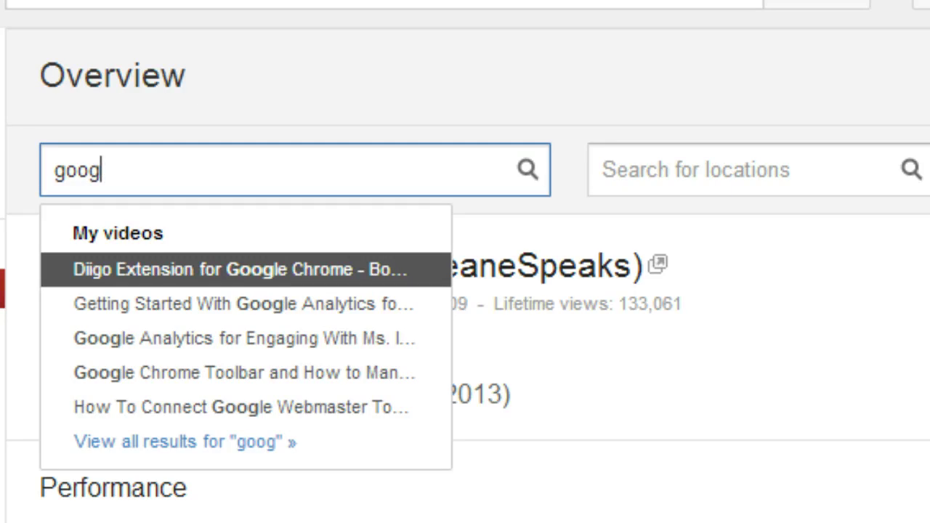
key(BackSpace)
key(BackSpace)
key(BackSpace)
key(BackSpace)
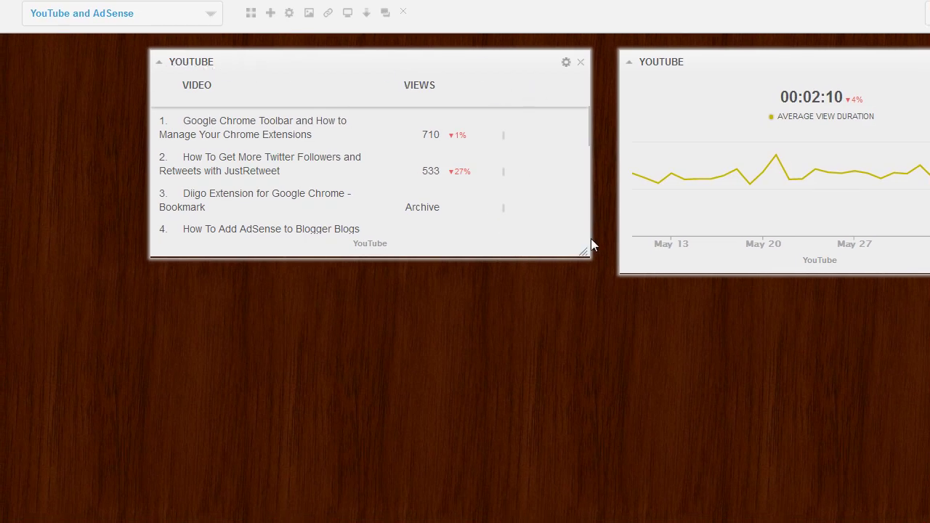
Step: Resize the top videos widget to fit all ten videos, then move and enlarge the view duration chart beside it
drag(584, 251, 645, 522)
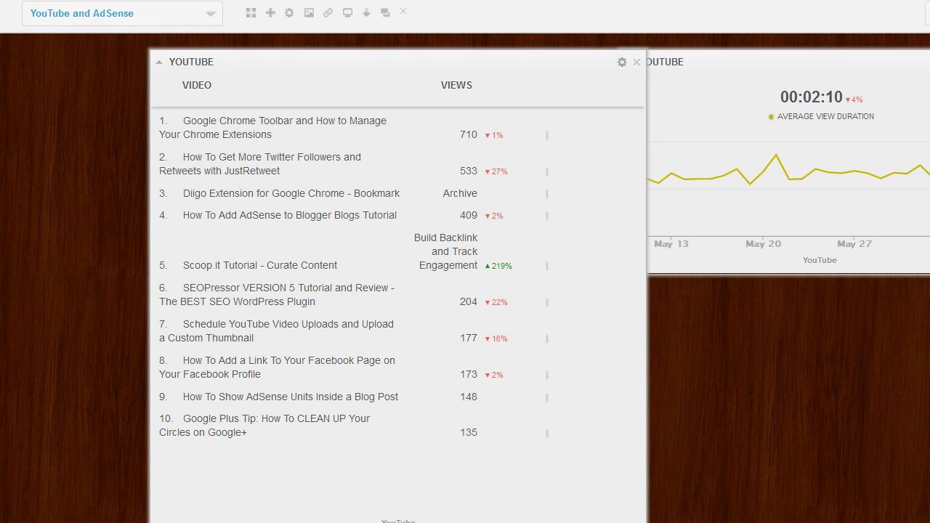
drag(640, 522, 623, 492)
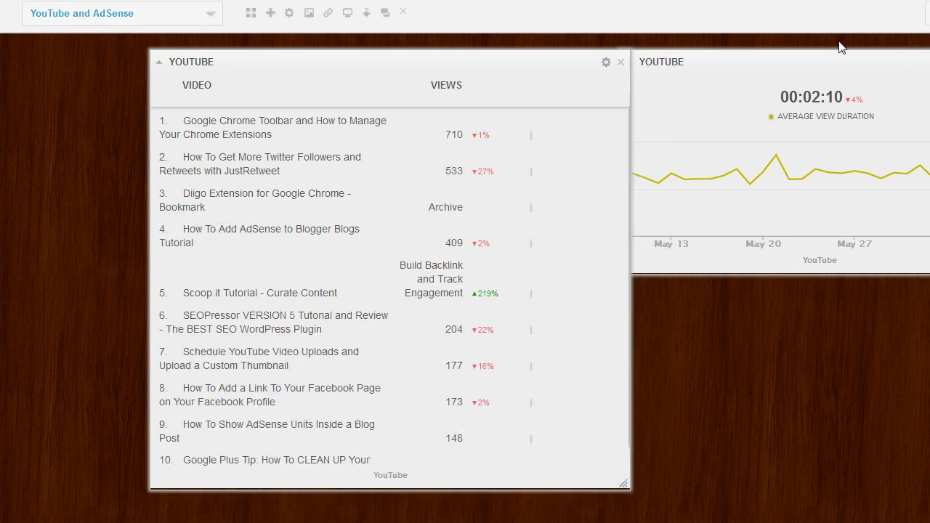
drag(821, 56, 695, 60)
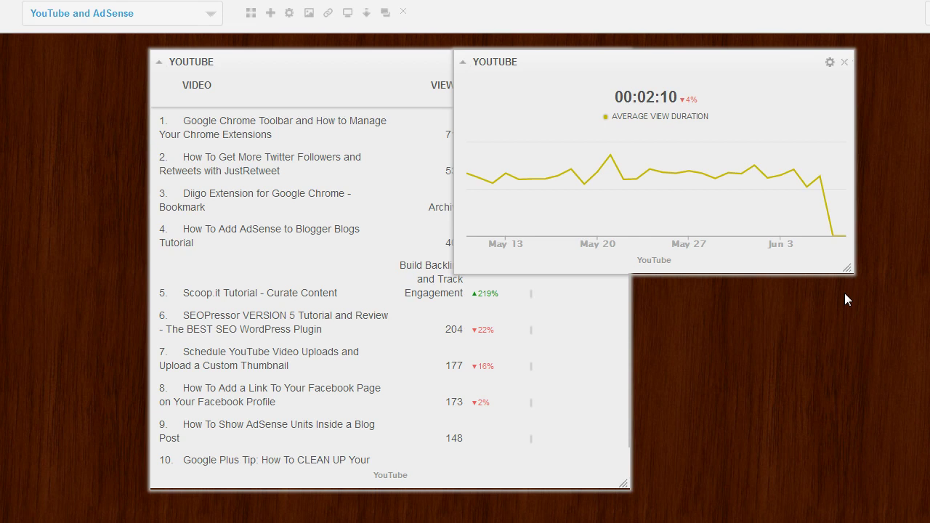
drag(846, 270, 861, 289)
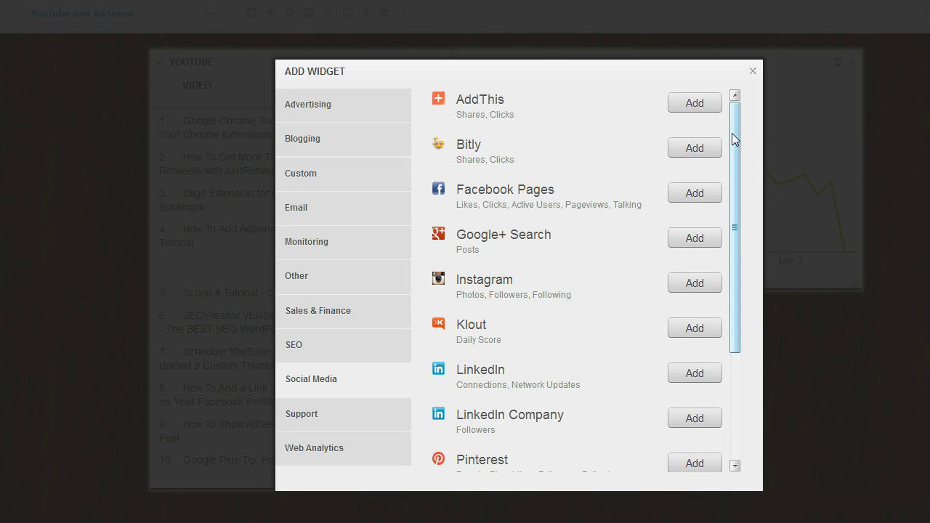
Step: Scroll the Social Media widget list and add a YouTube widget to the dashboard
drag(731, 133, 733, 183)
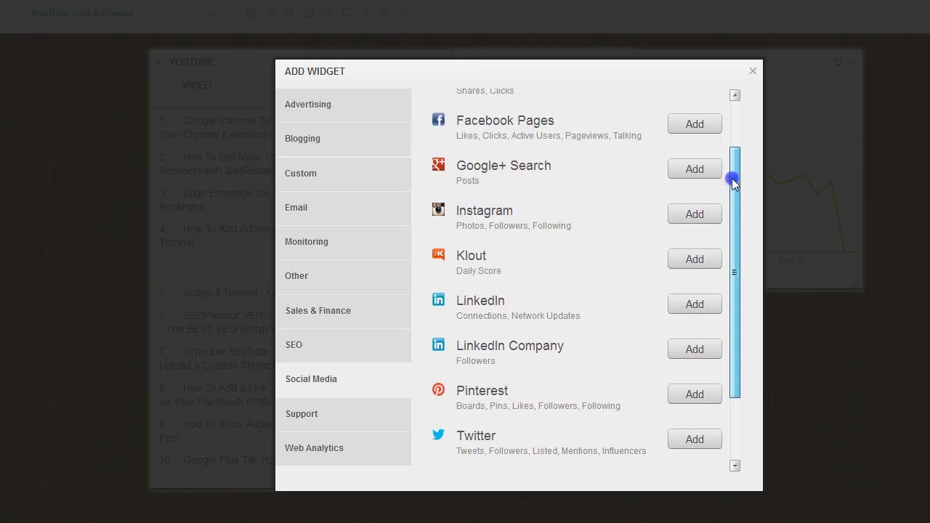
drag(733, 183, 734, 152)
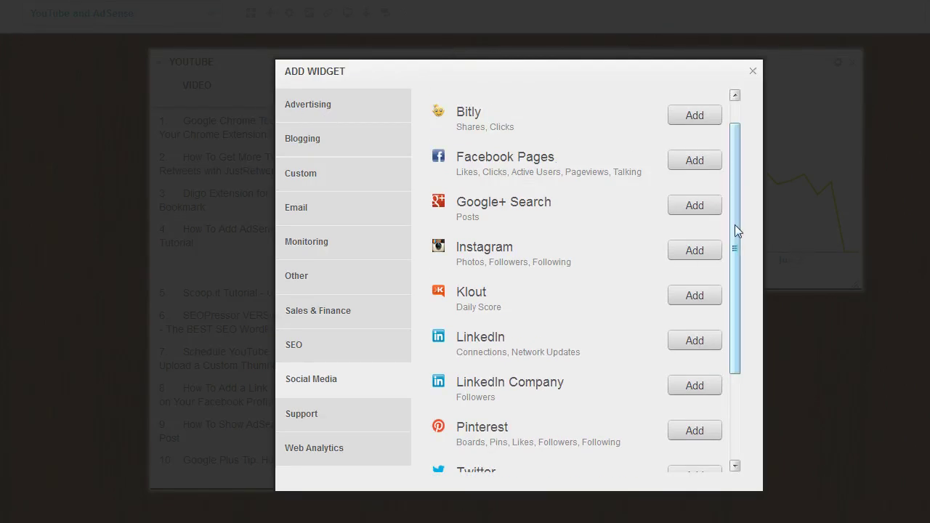
drag(735, 225, 733, 327)
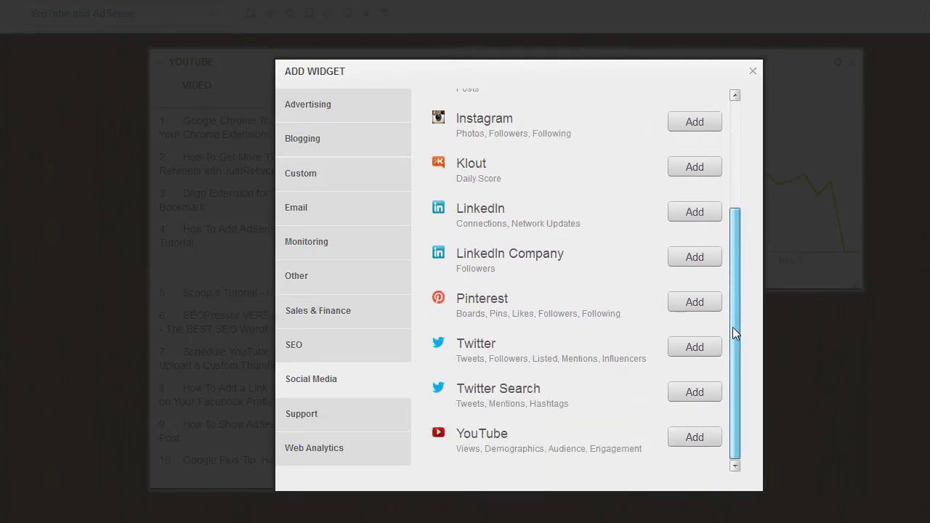
click(695, 440)
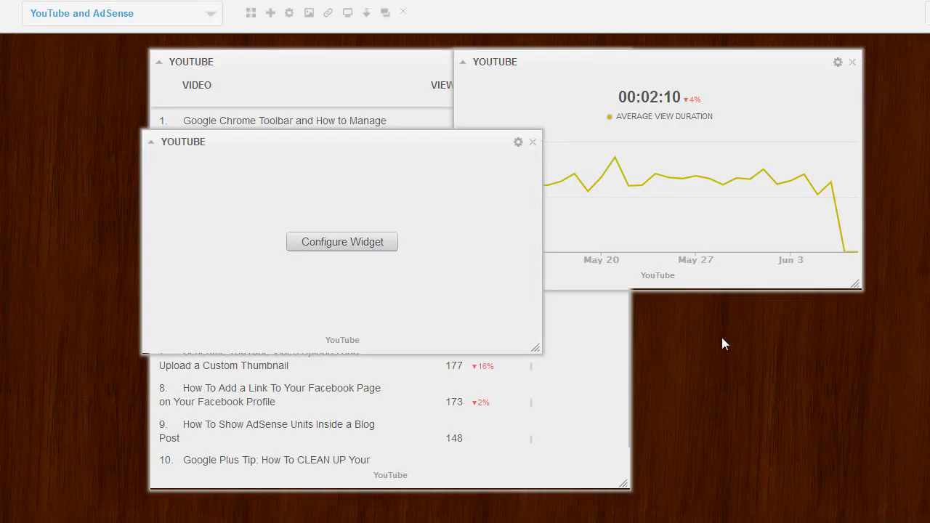
Step: Connect the YouTube account, choose the 'Google Plus Tip: How To CLEAN UP Your Circles on Google+' video, and save
click(353, 242)
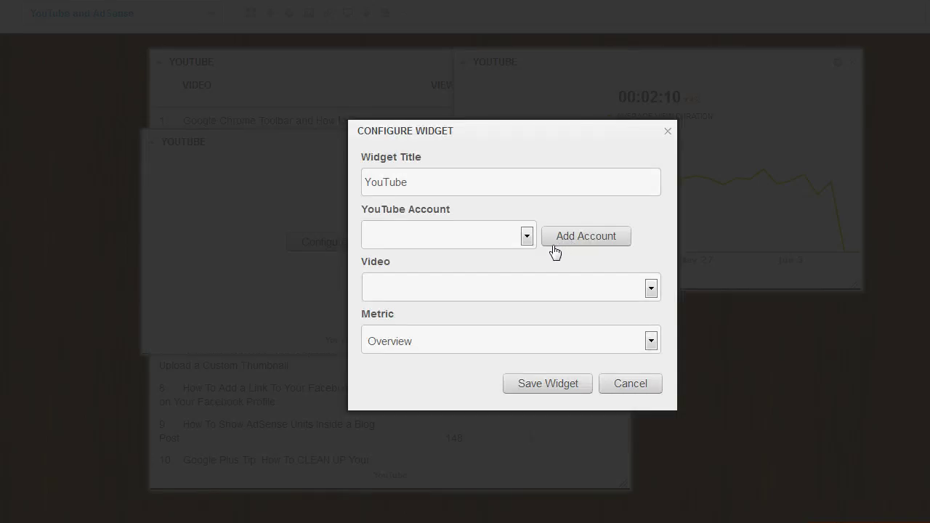
click(581, 240)
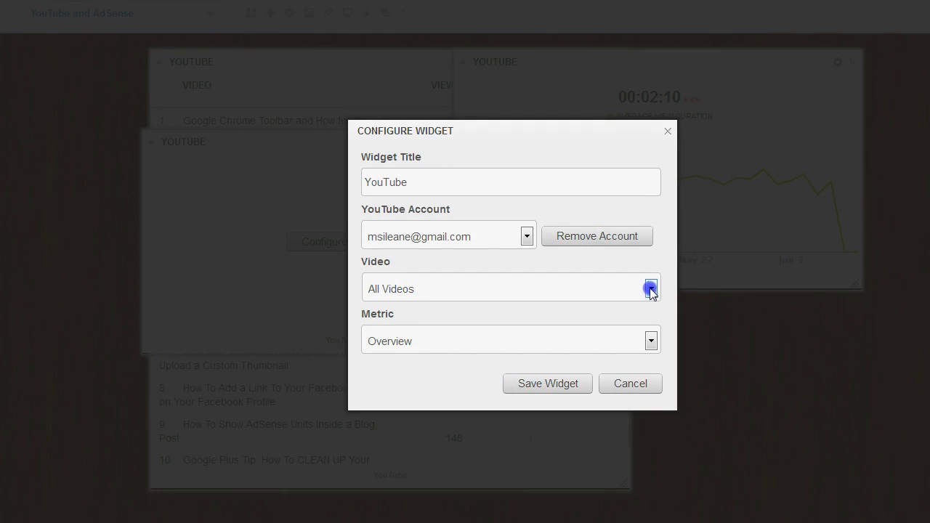
click(650, 289)
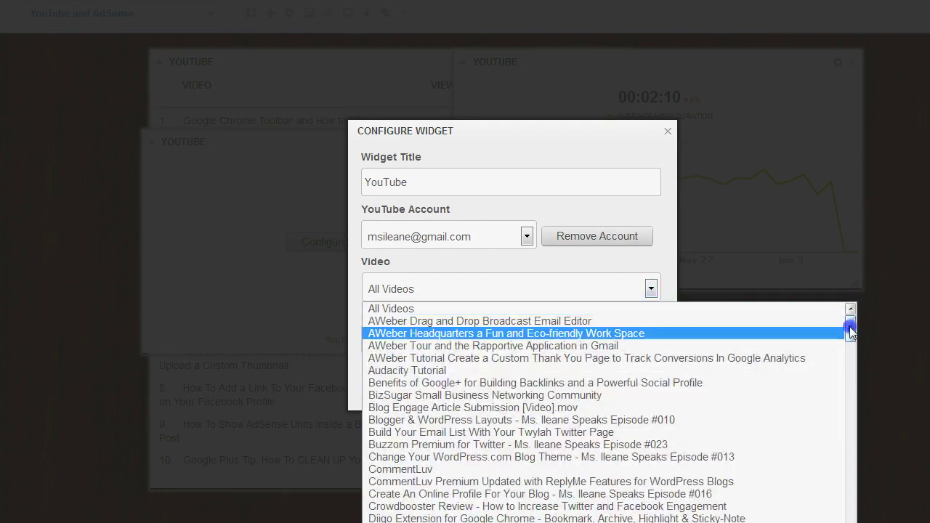
drag(851, 326, 851, 365)
scroll(851, 332, down, 1)
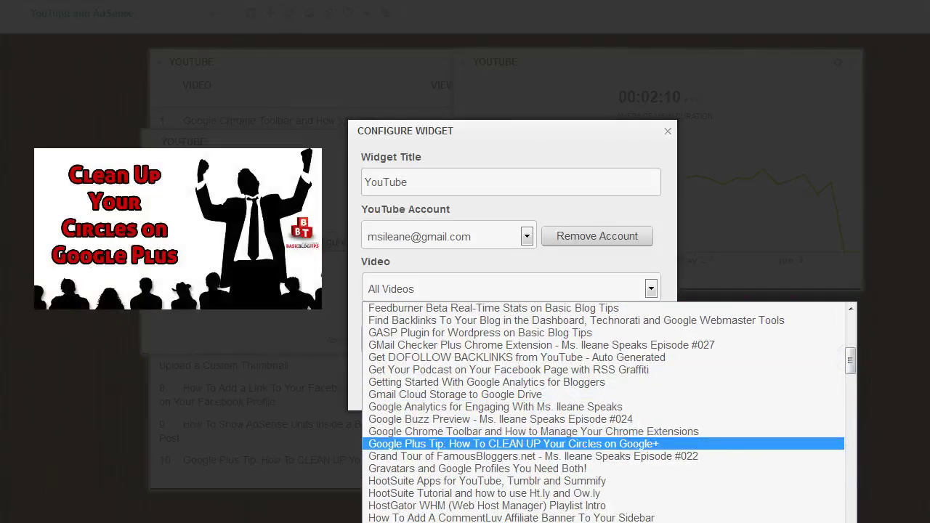
click(508, 443)
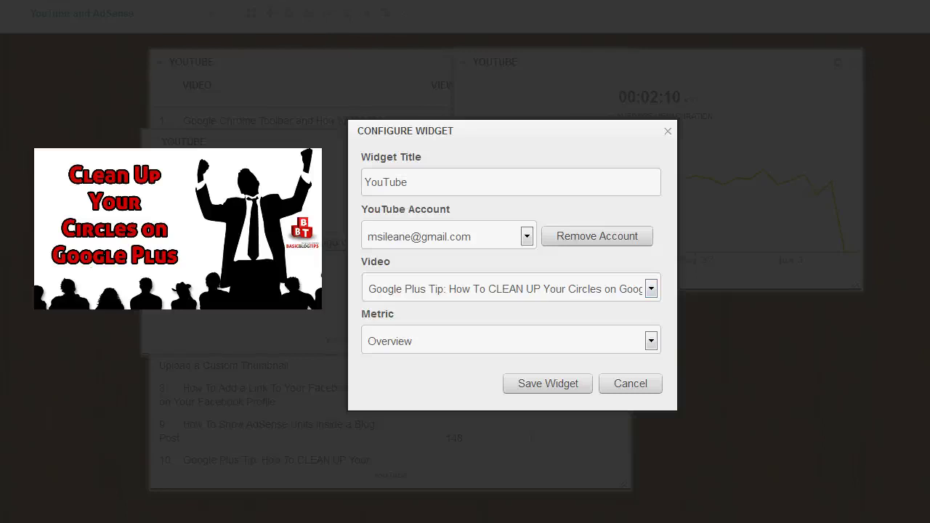
key(Return)
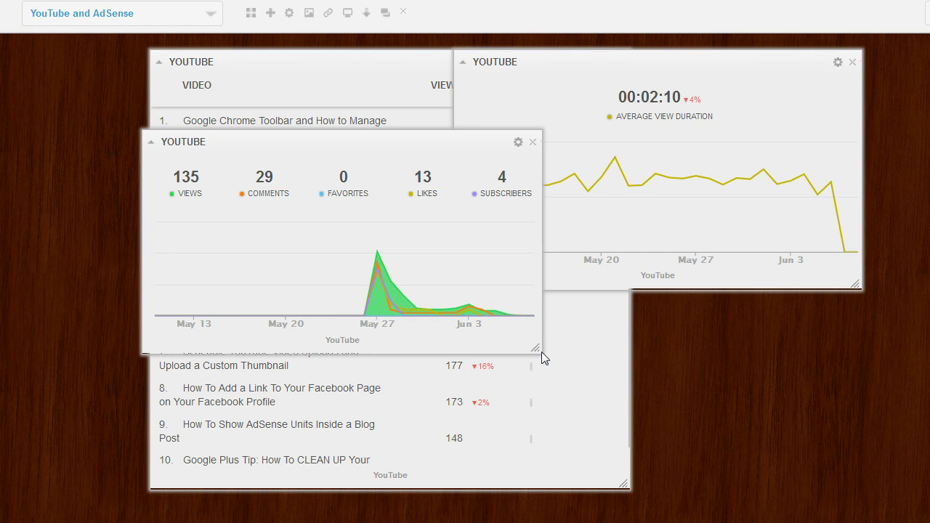
Step: Resize the circles stats widget into the lower right, with a smaller top videos list on the left edge
drag(541, 352, 625, 370)
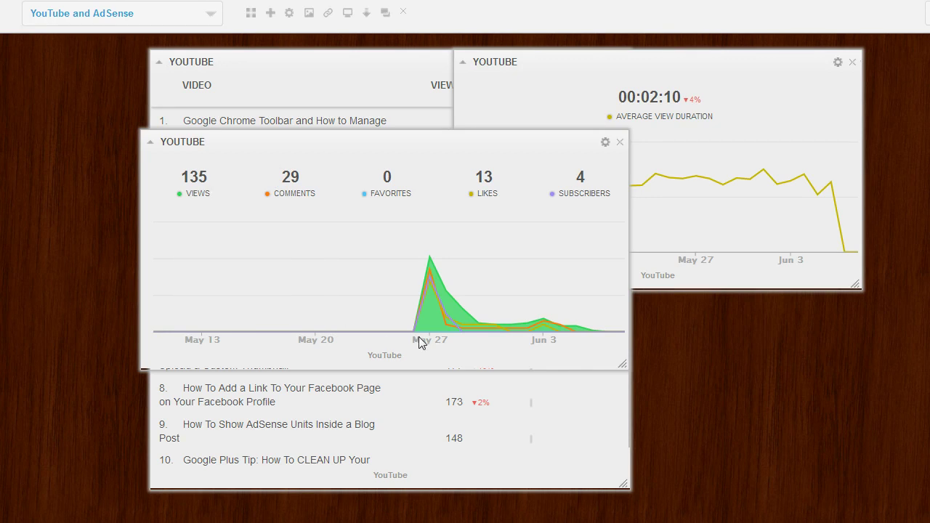
mouse_move(414, 333)
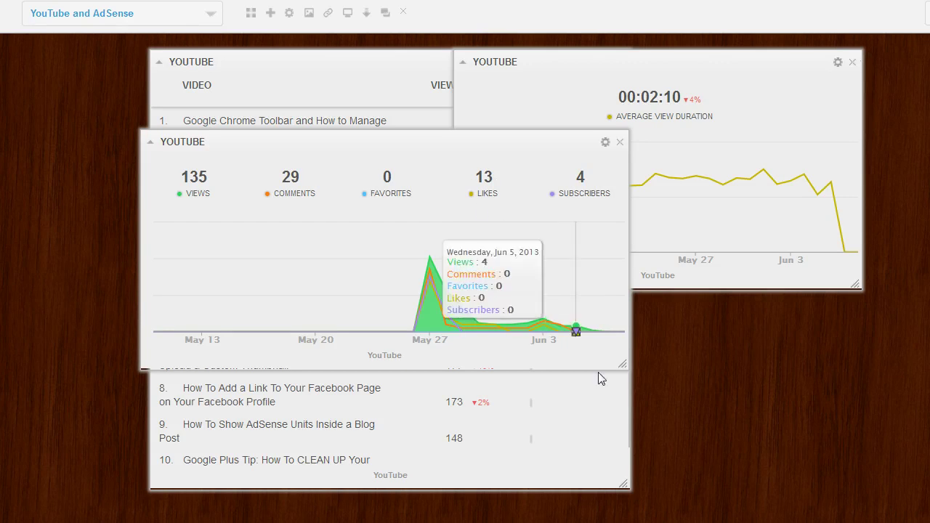
drag(622, 364, 584, 340)
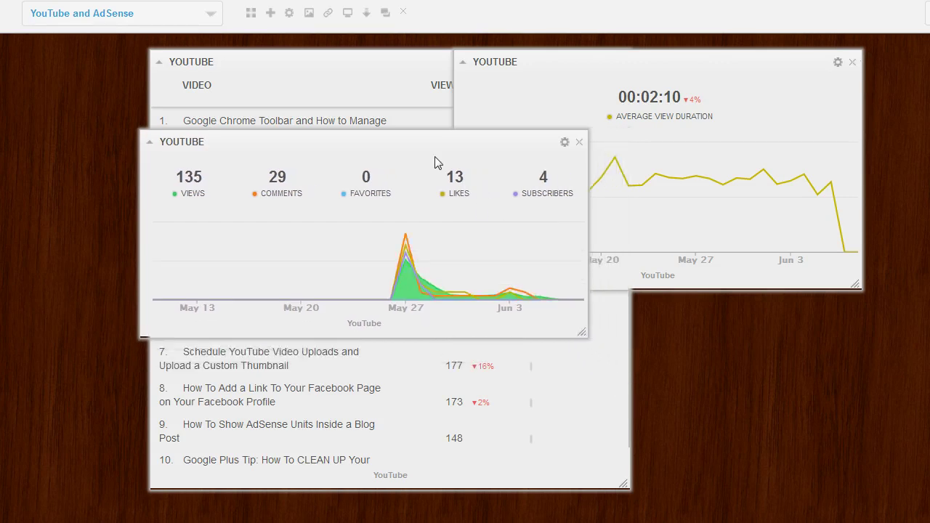
drag(424, 146, 804, 319)
drag(366, 72, 229, 50)
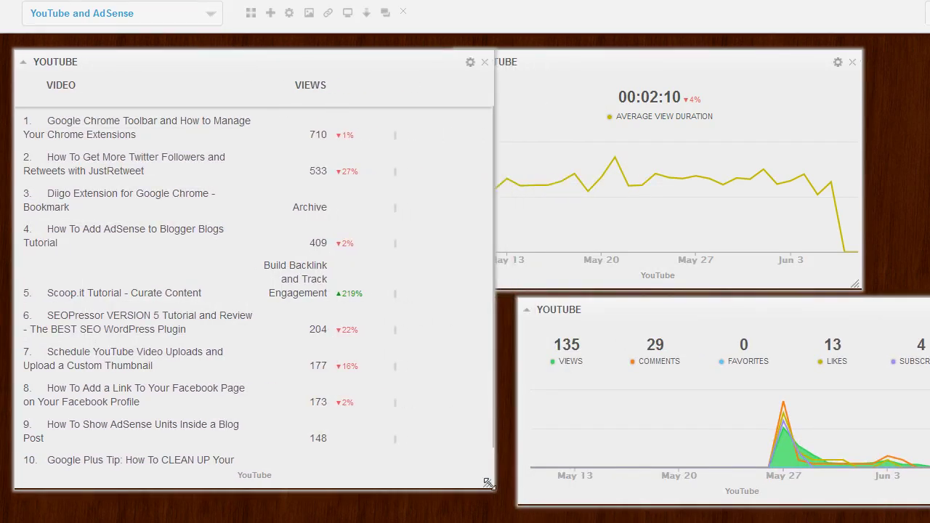
drag(490, 484, 416, 285)
drag(662, 325, 608, 319)
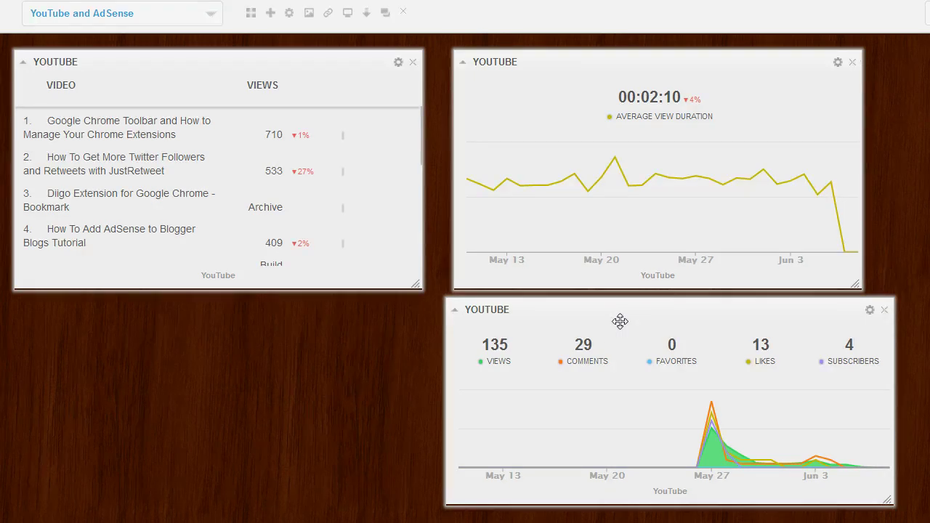
Step: Rename the circles video stats widget to 'Google Plus' and save it
click(870, 310)
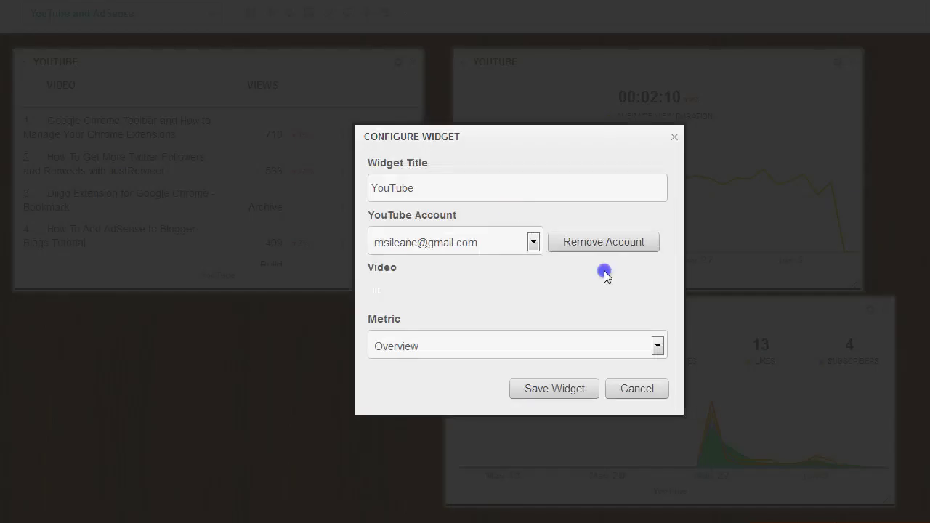
drag(444, 188, 341, 196)
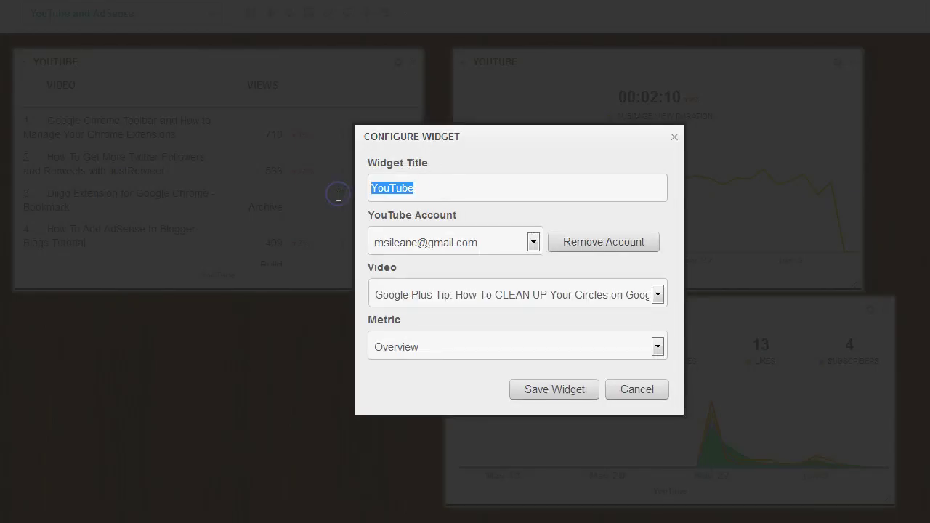
text(Goo)
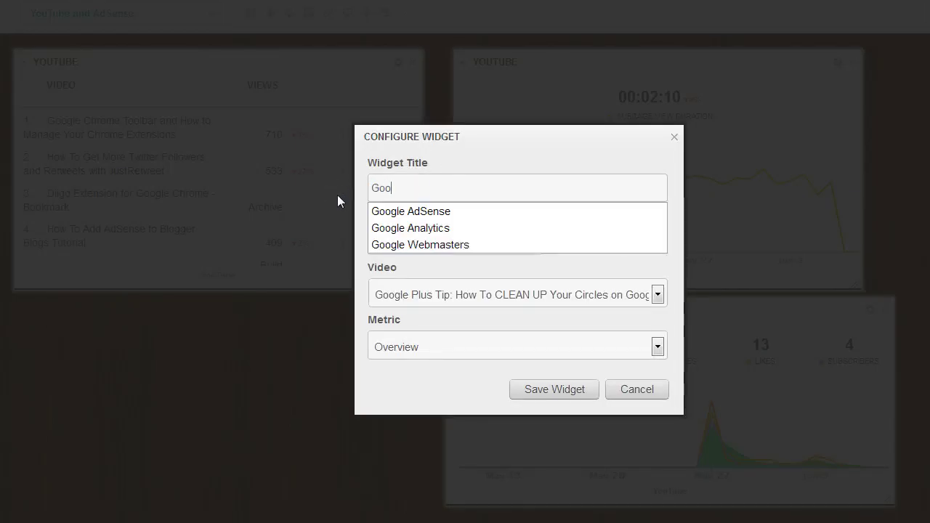
text(gle Plue)
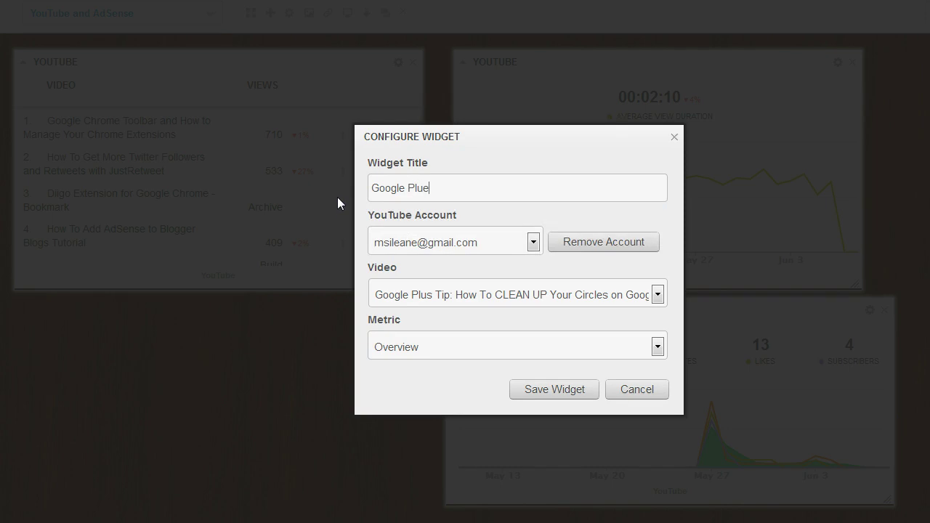
key(BackSpace)
text(s)
click(546, 393)
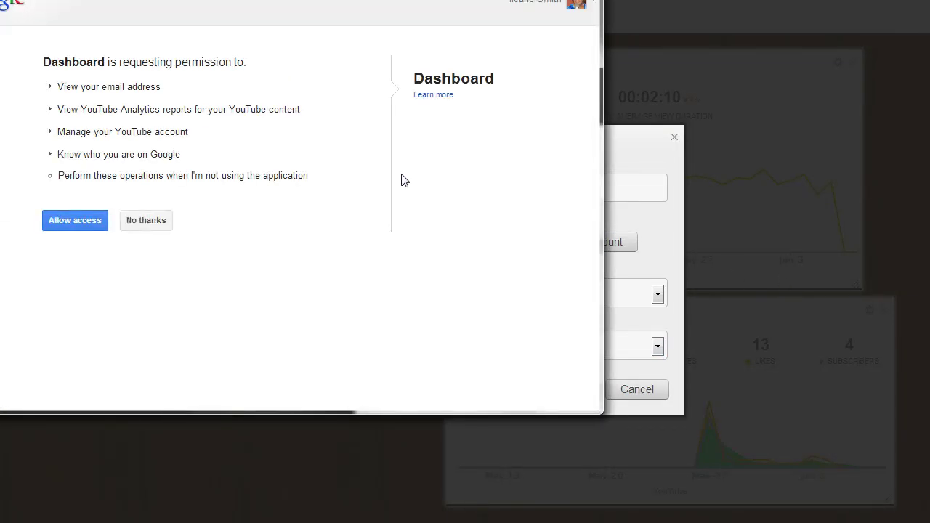
Step: Allow YouTube access and save the new widget with the Country Map metric for all videos
click(87, 220)
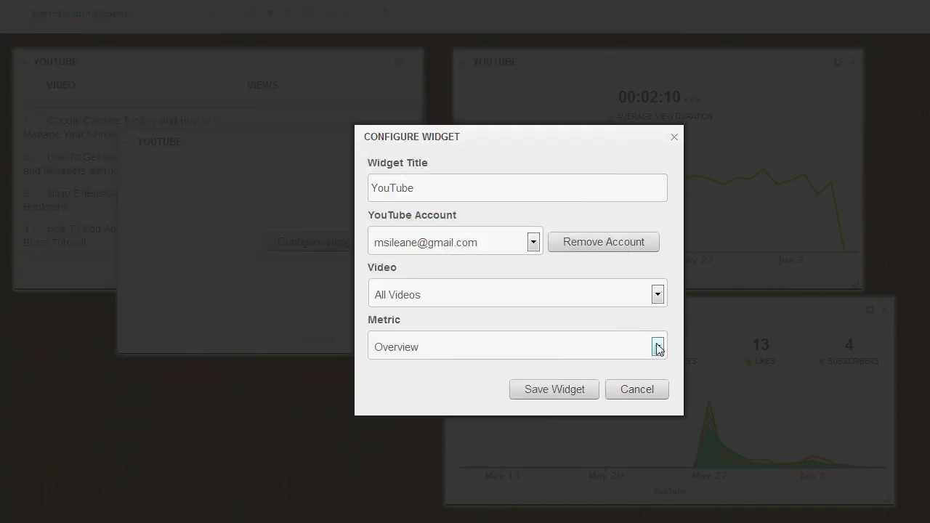
click(657, 347)
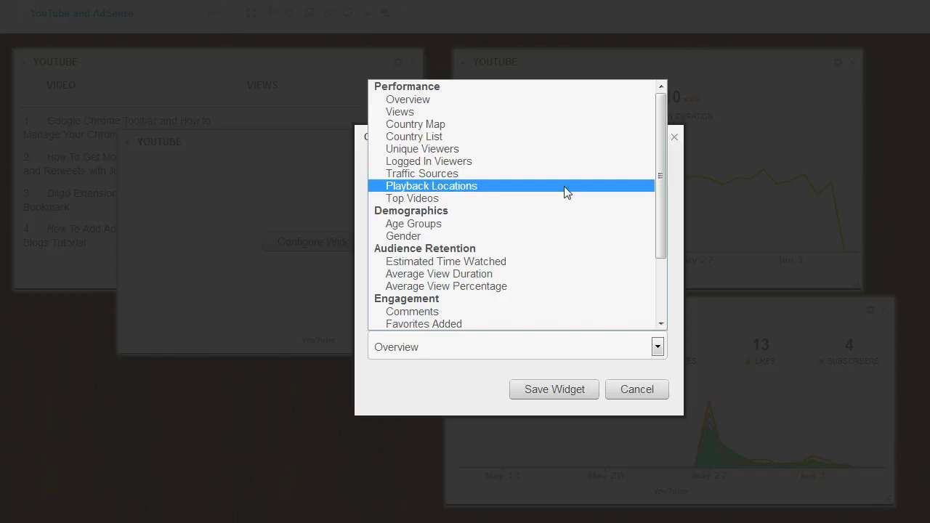
click(557, 130)
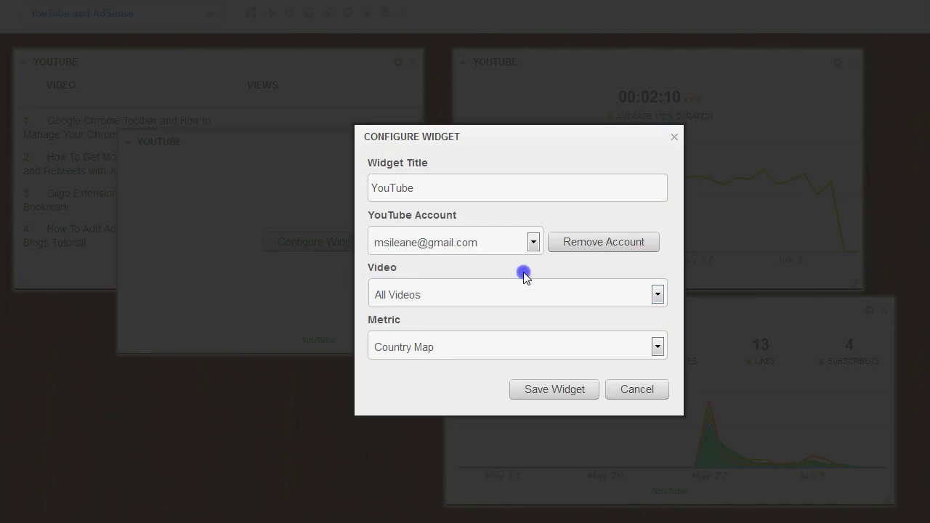
click(550, 390)
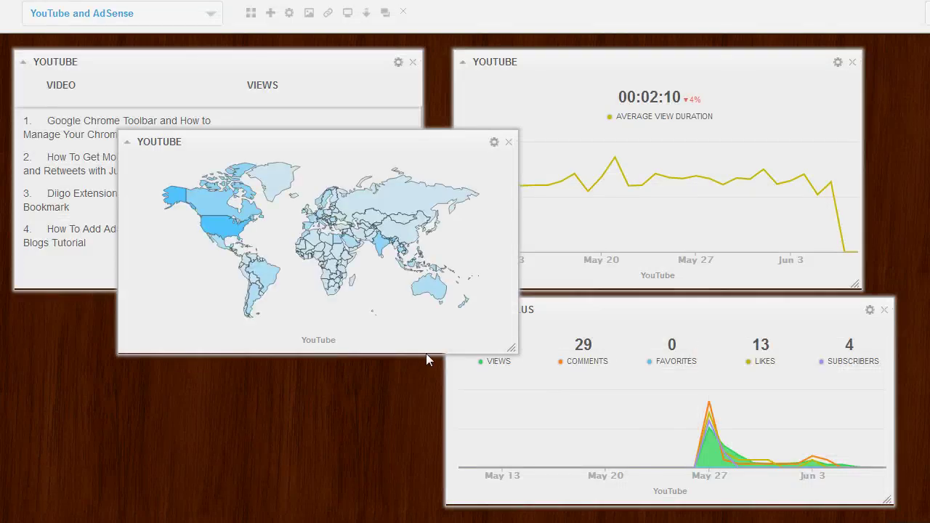
Step: Move the map widget to the lower left, switch its metric to Country List, and align it
drag(396, 145, 329, 293)
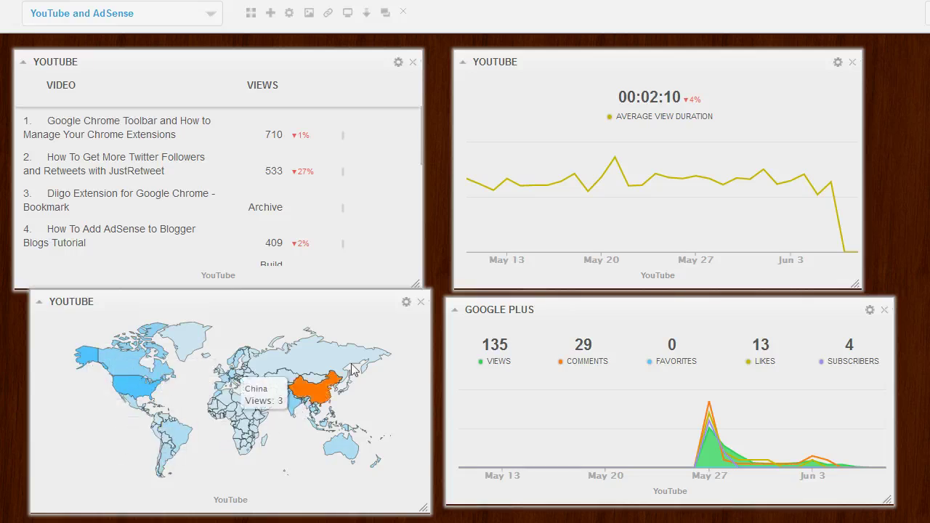
click(405, 304)
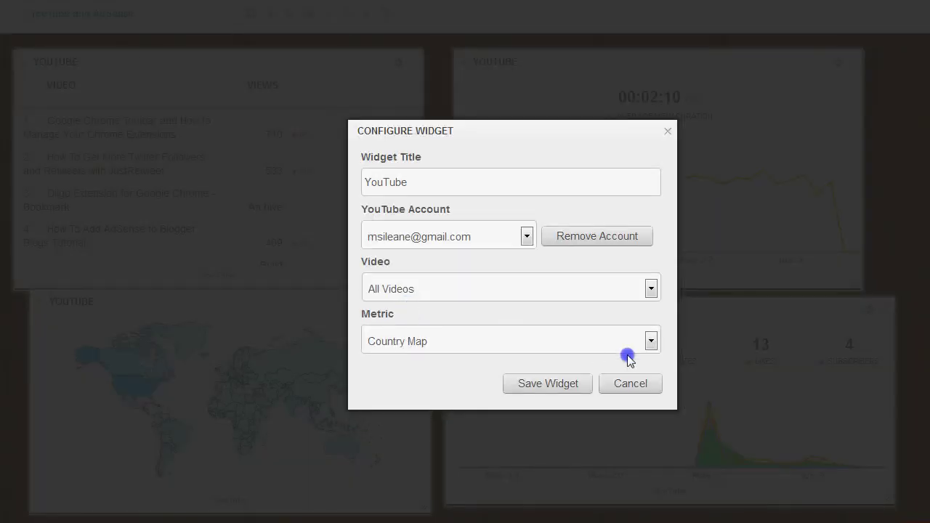
click(650, 341)
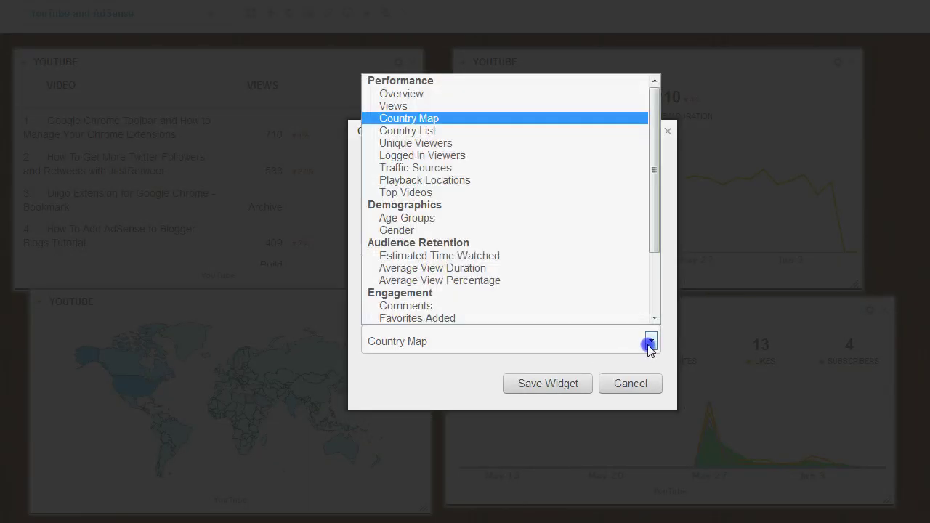
click(450, 131)
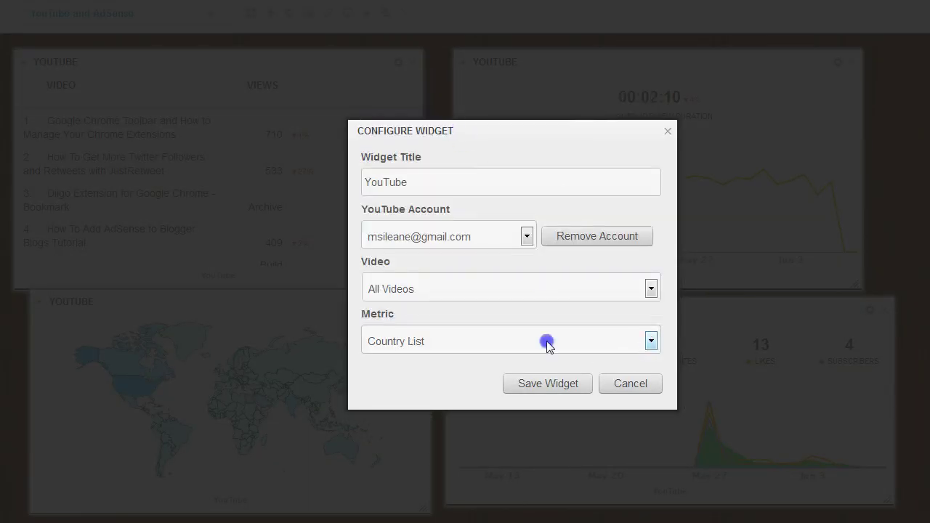
click(532, 385)
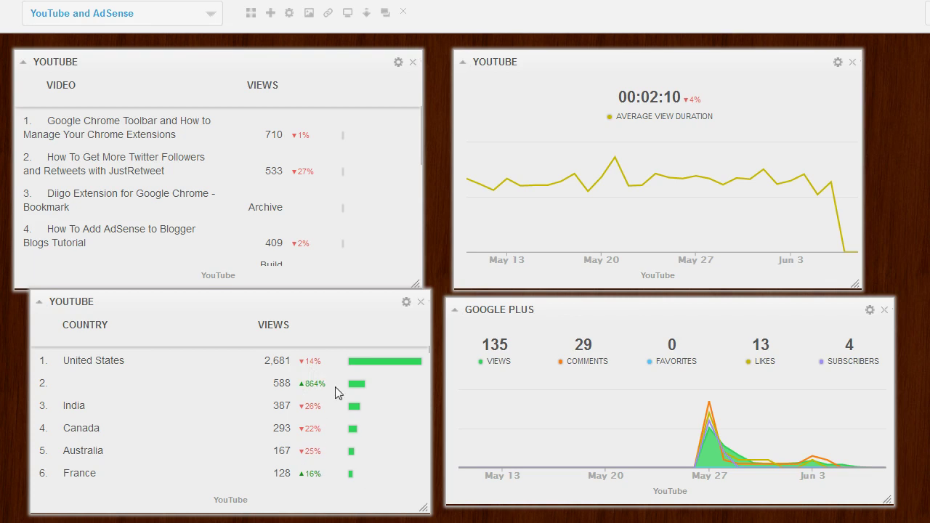
drag(349, 309, 331, 318)
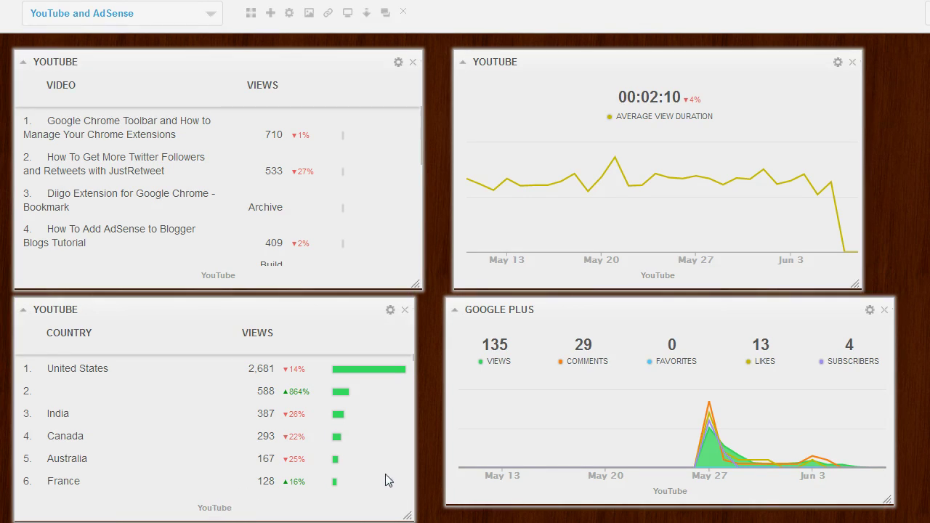
Step: Add a Facebook Pages widget for the Basic Blog Tips page and move it toward the centre
mouse_move(552, 454)
click(210, 16)
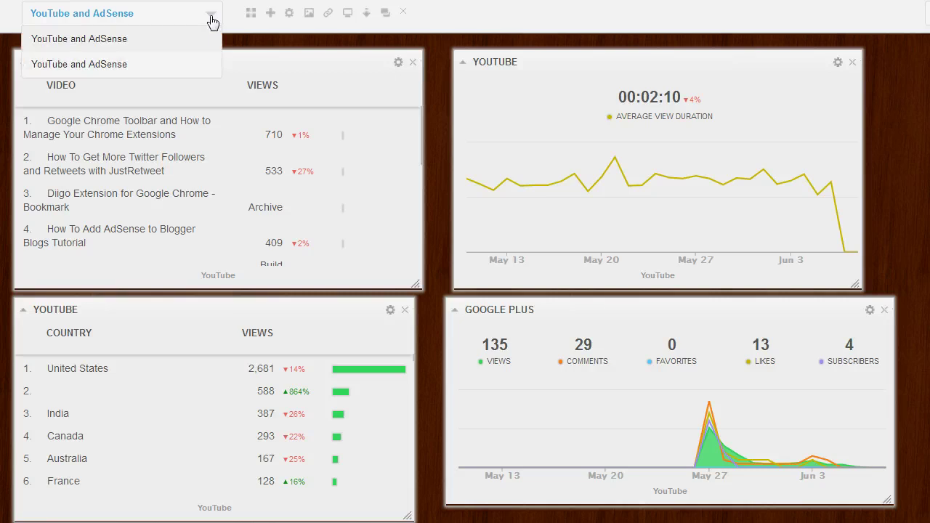
click(249, 13)
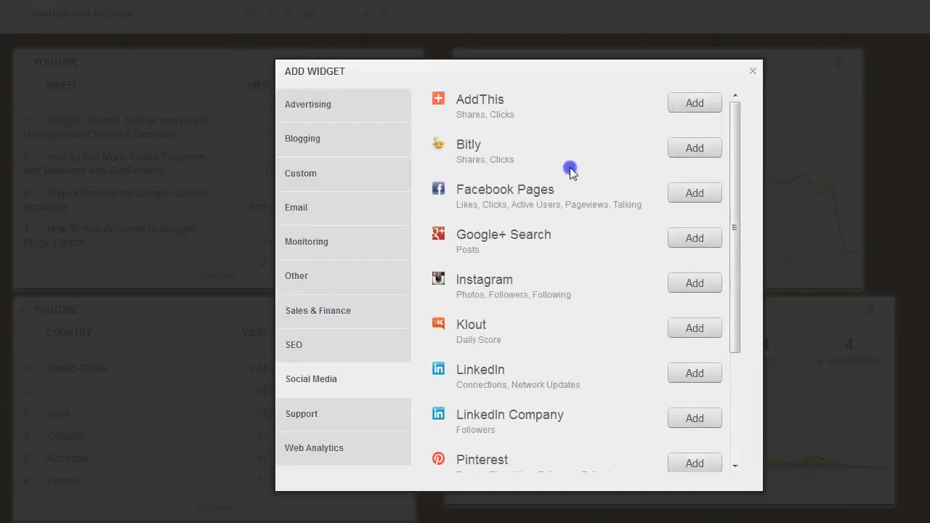
click(695, 195)
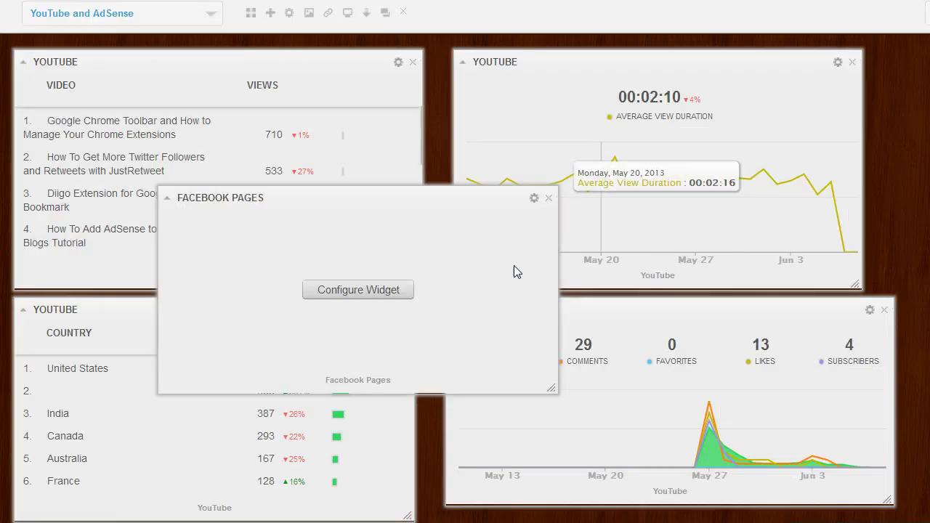
click(363, 294)
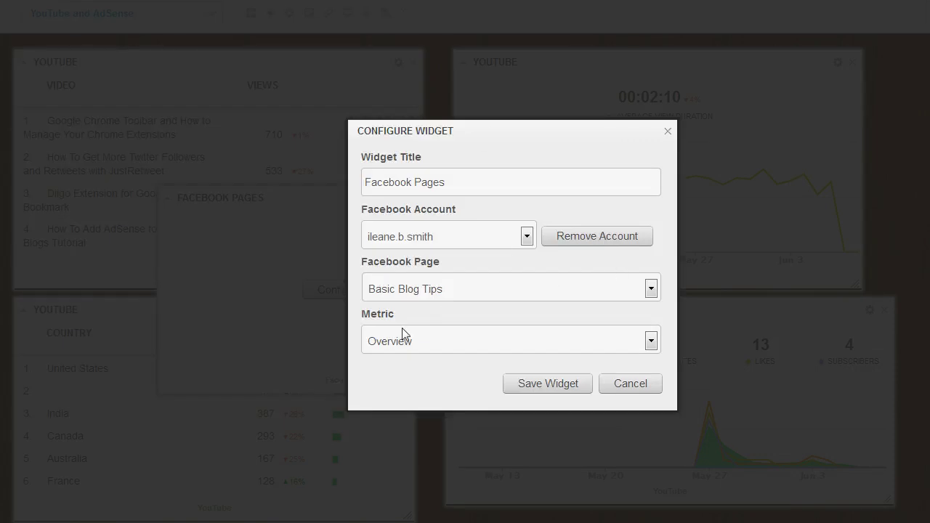
click(531, 386)
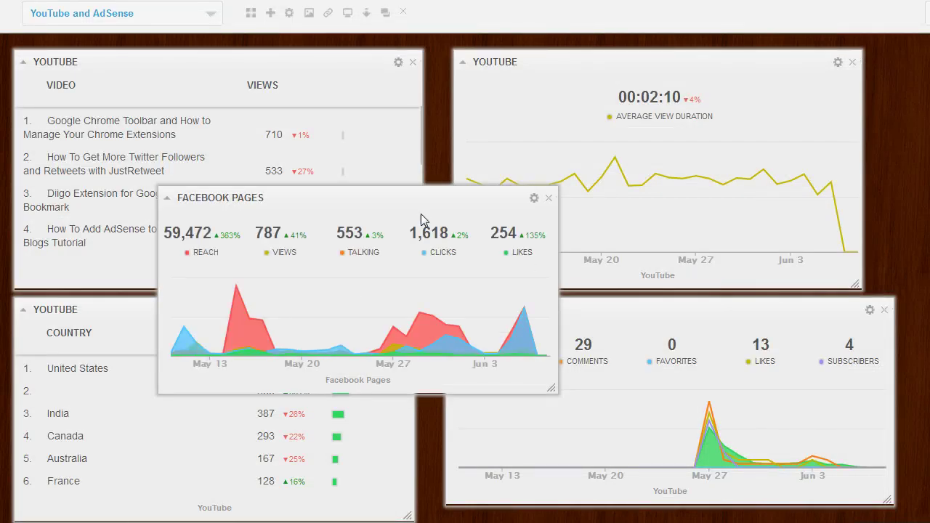
drag(407, 199, 517, 188)
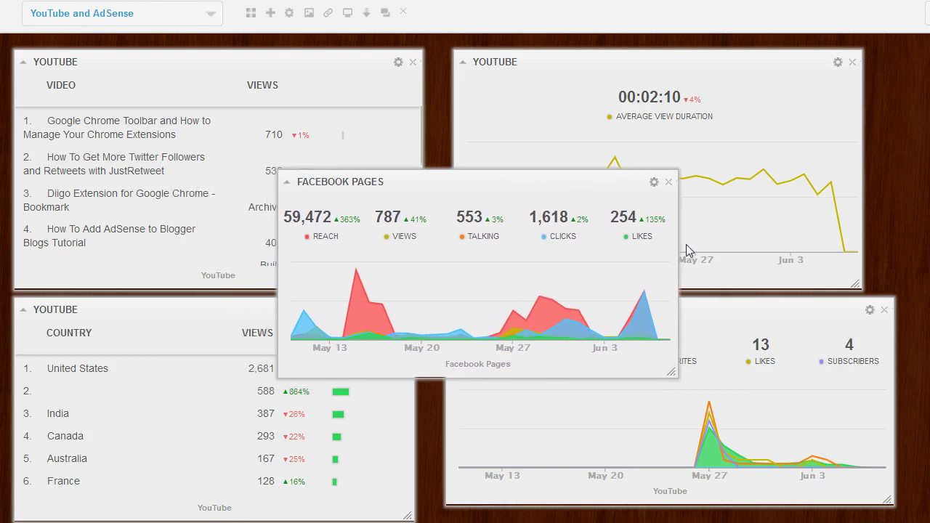